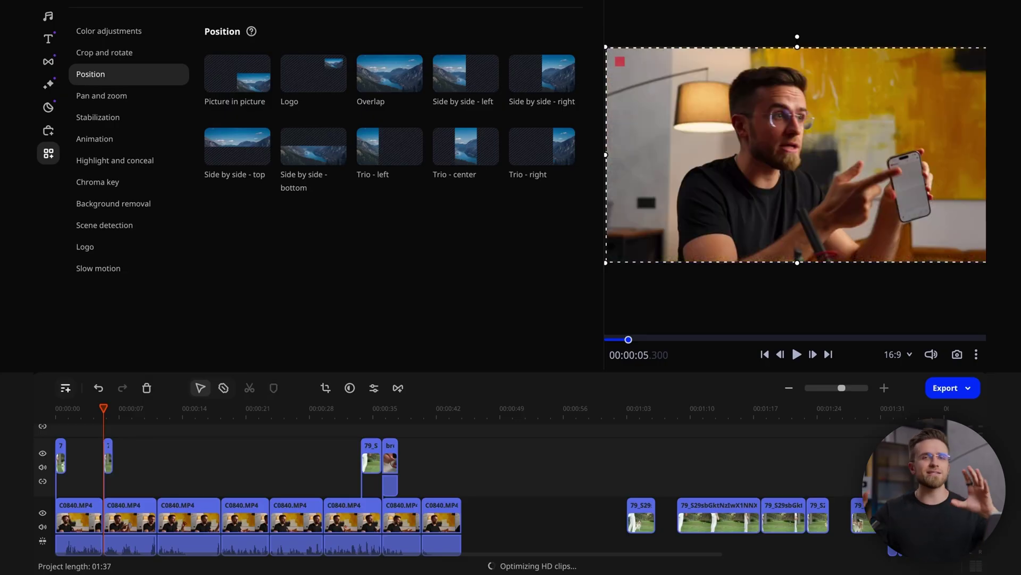
Step: Place the small overlay clip beside the one near 00:00:35, then lift the 00:00:34 clip onto a new track
click(62, 444)
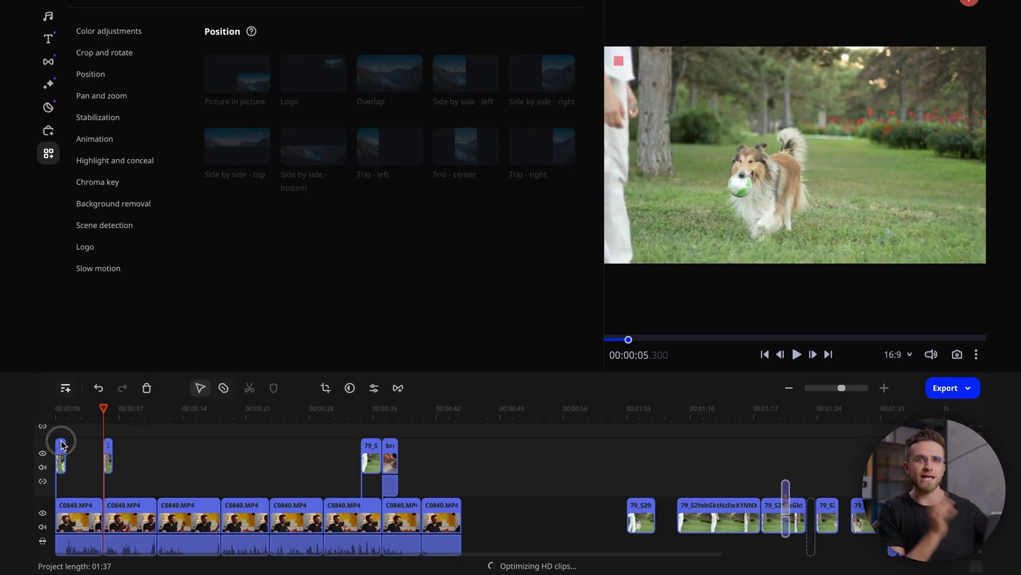
drag(83, 462, 410, 448)
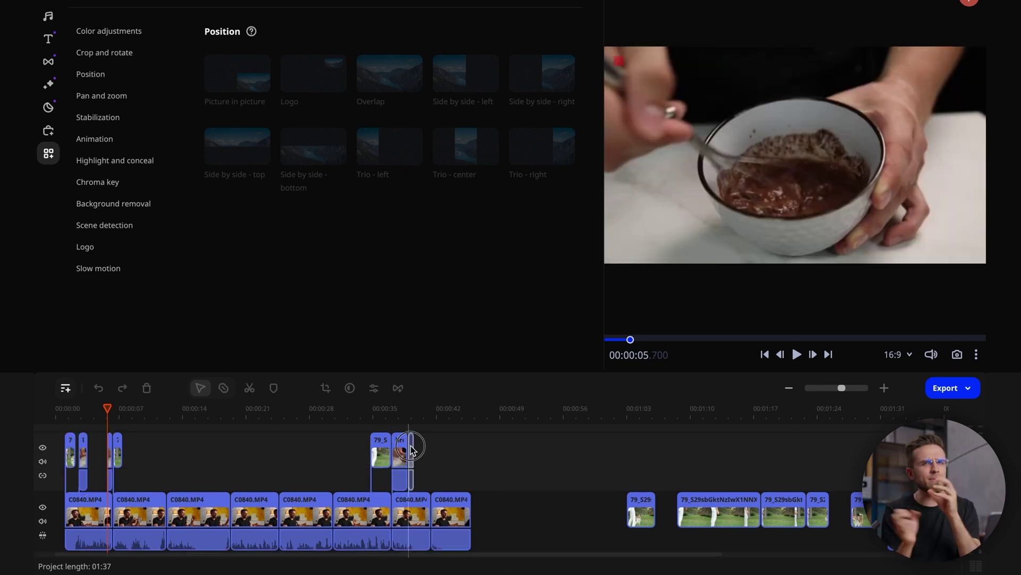
click(367, 445)
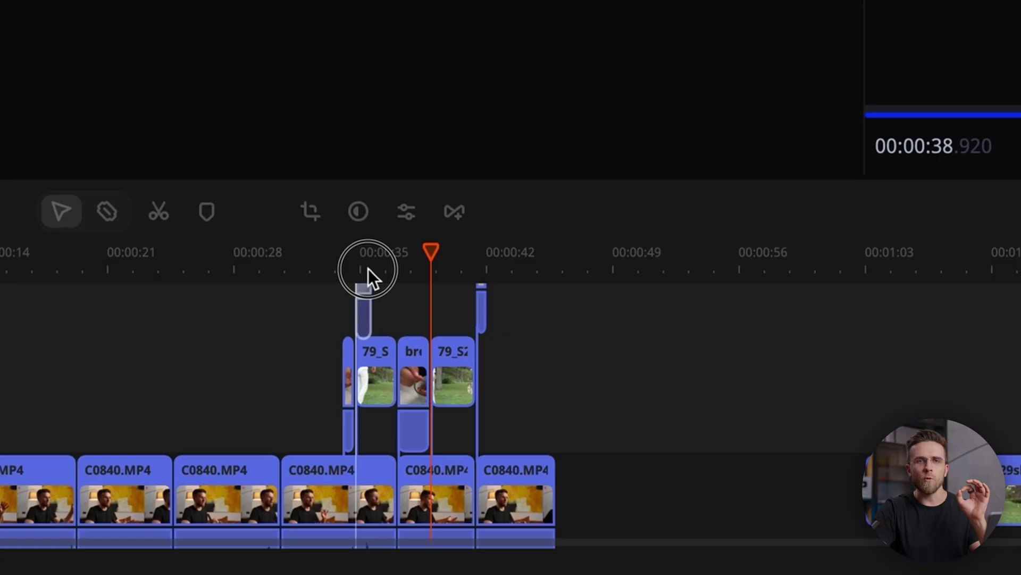
drag(368, 269, 379, 266)
scroll(242, 331, left, 2)
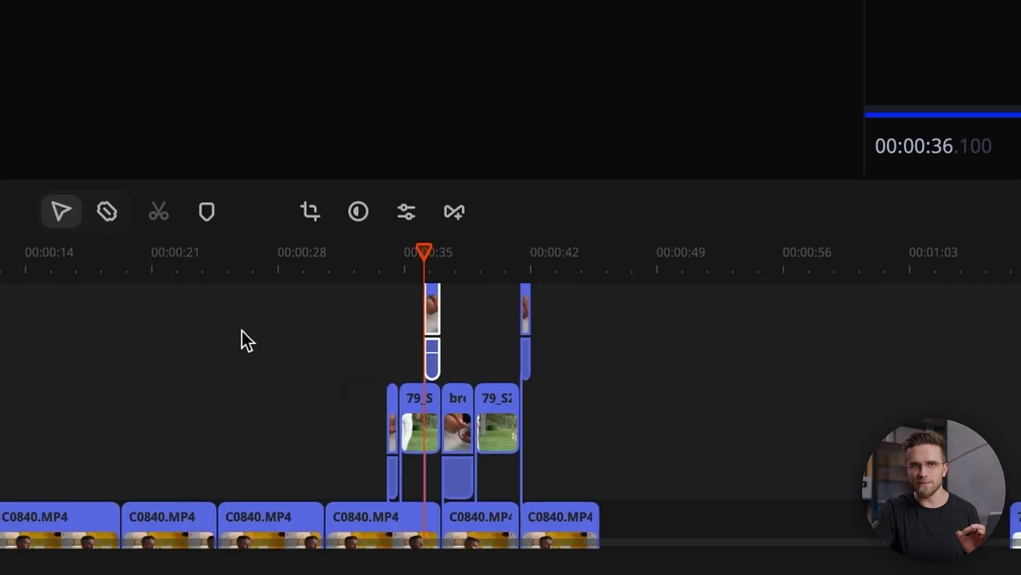
scroll(136, 335, up, 2)
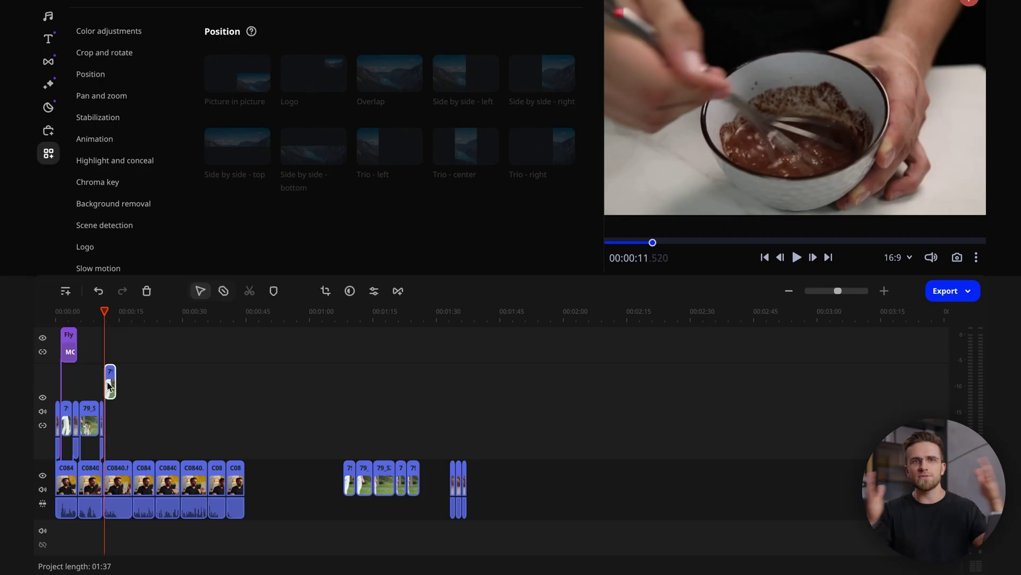
drag(108, 386, 110, 411)
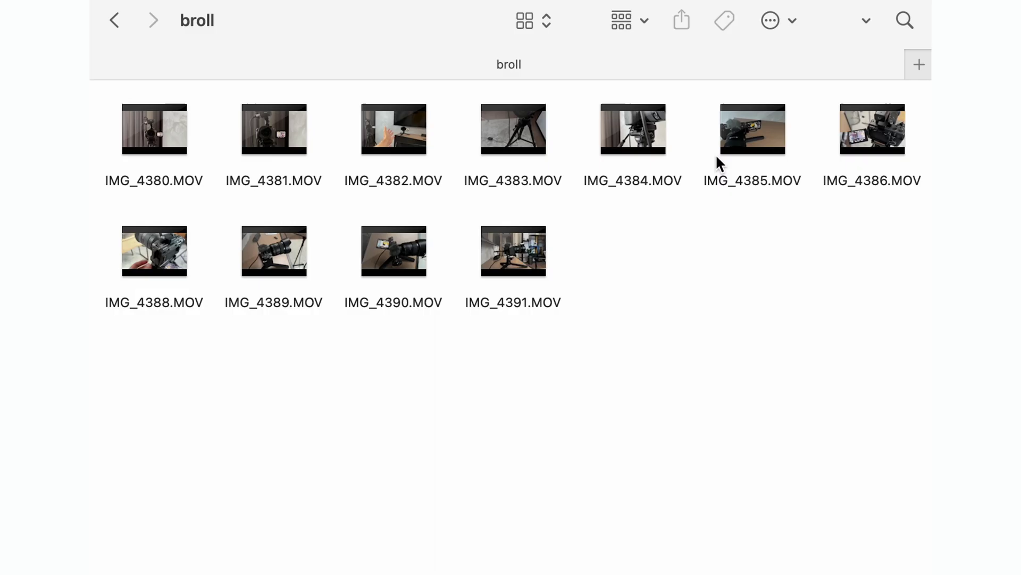
Step: Play IMG_4385.MOV from the broll folder and skim it forward to about 4 seconds
double_click(729, 157)
drag(333, 417, 422, 406)
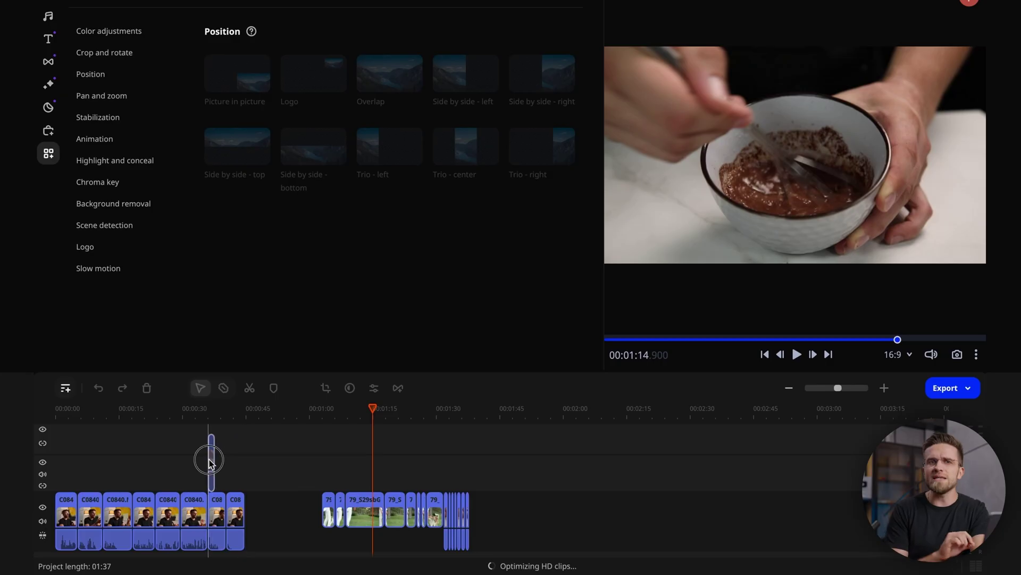
scroll(261, 469, up, 1)
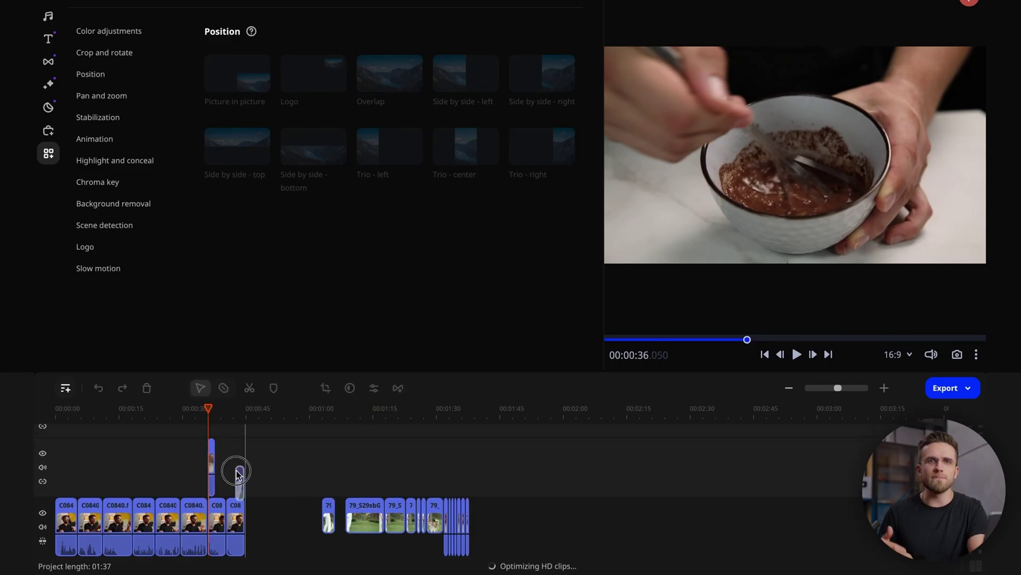
Step: Select the dog overlay clip to adjust its position, then grab the crown sticker's end for trimming
click(206, 464)
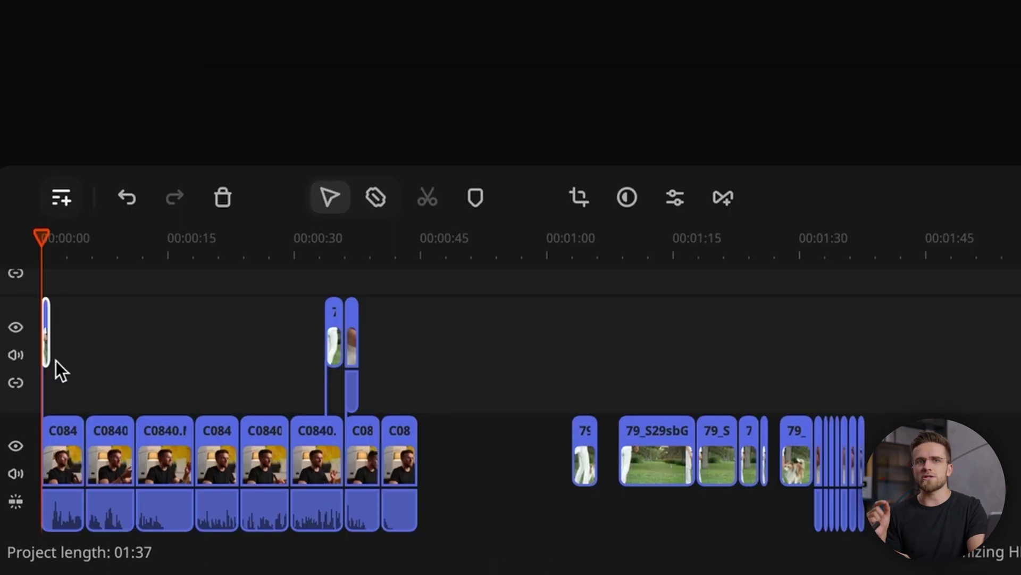
click(87, 472)
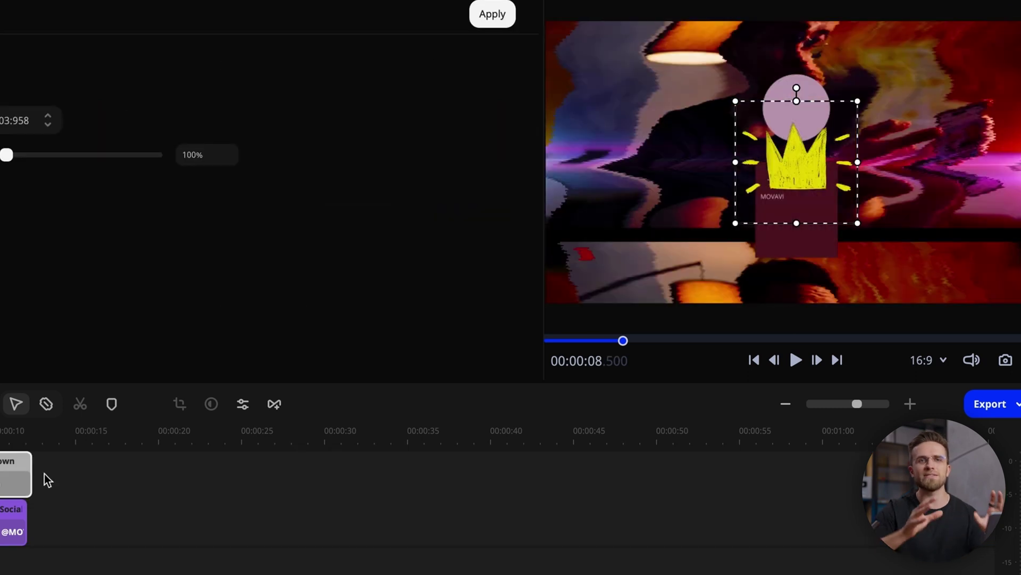
click(32, 482)
Step: Trim the crown sticker to about 0.8 seconds, browse the filters, and select the Airplane sticker clip
drag(3, 479, 0, 482)
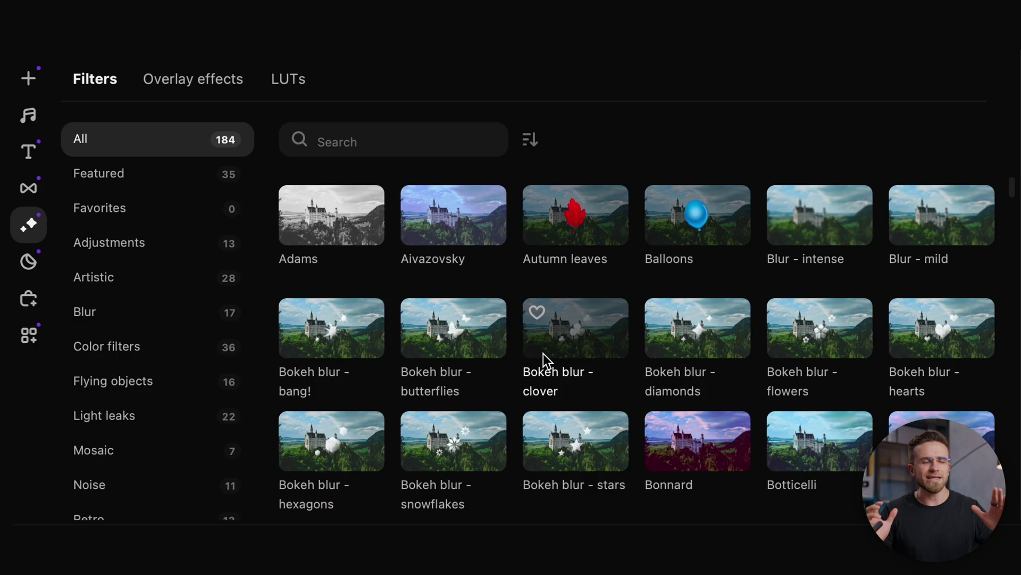
scroll(544, 353, down, 15)
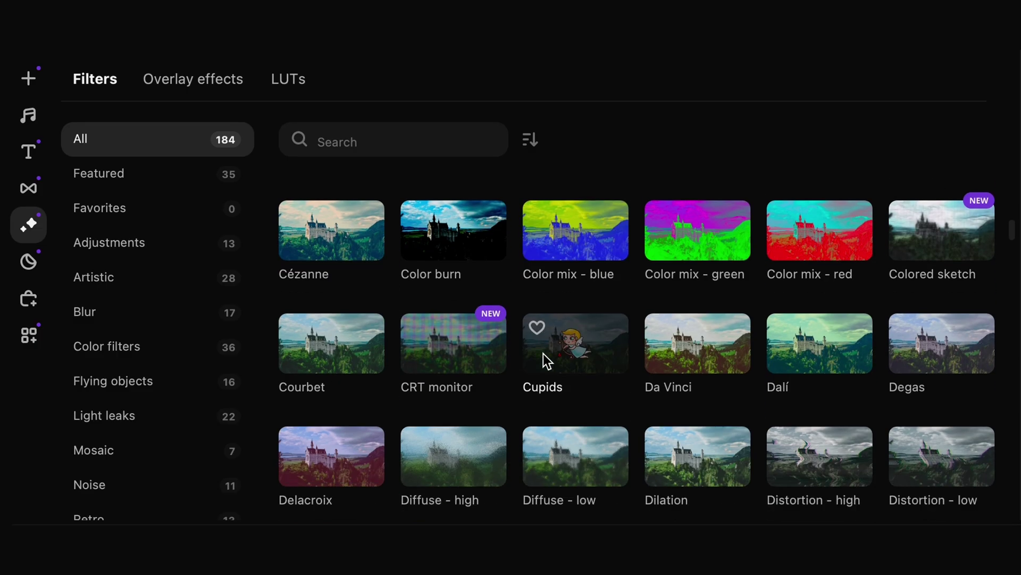
scroll(544, 354, down, 12)
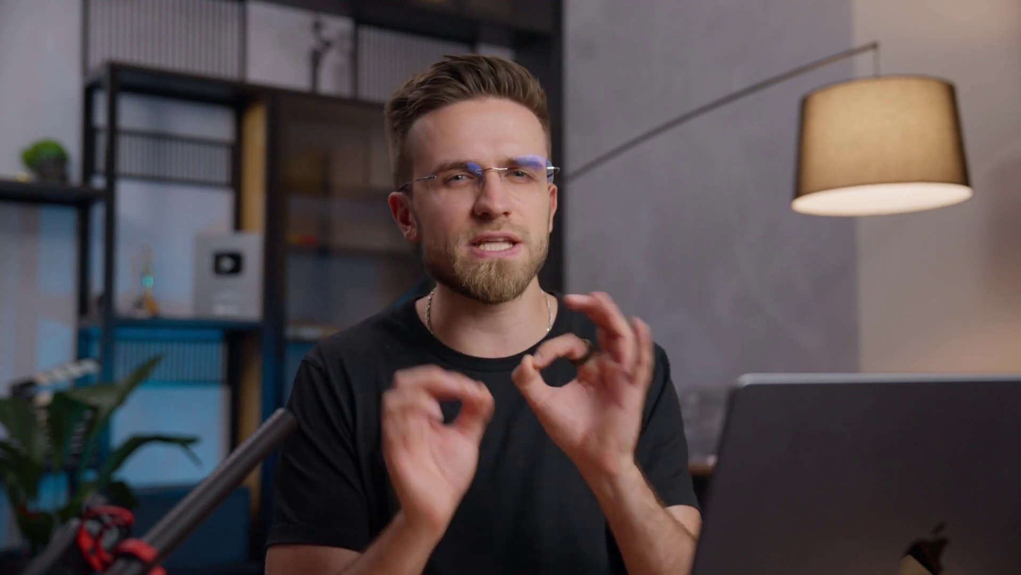
click(65, 295)
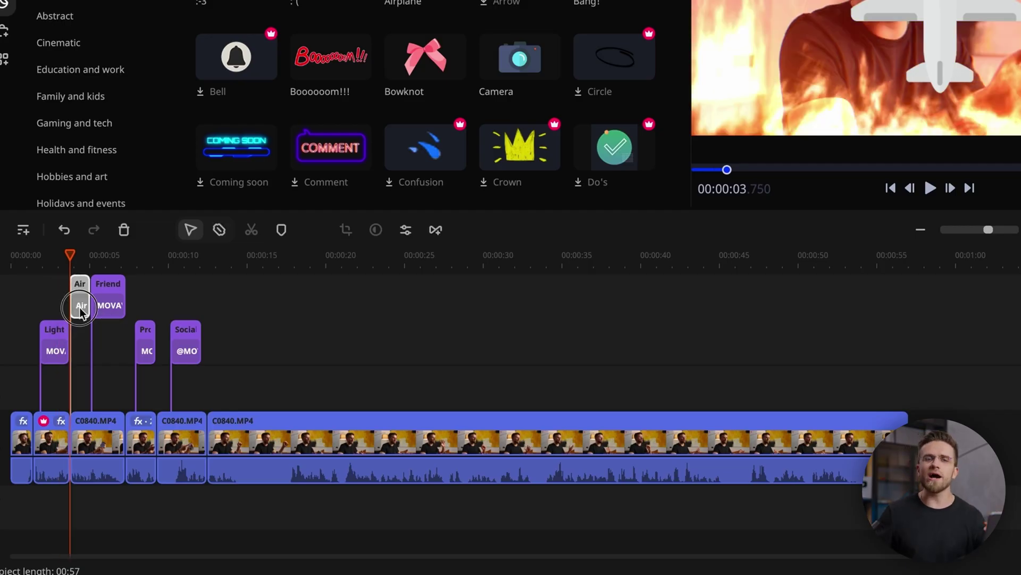
Step: Drop the Glitch 3 transition onto the timeline between the clips
drag(425, 21, 265, 298)
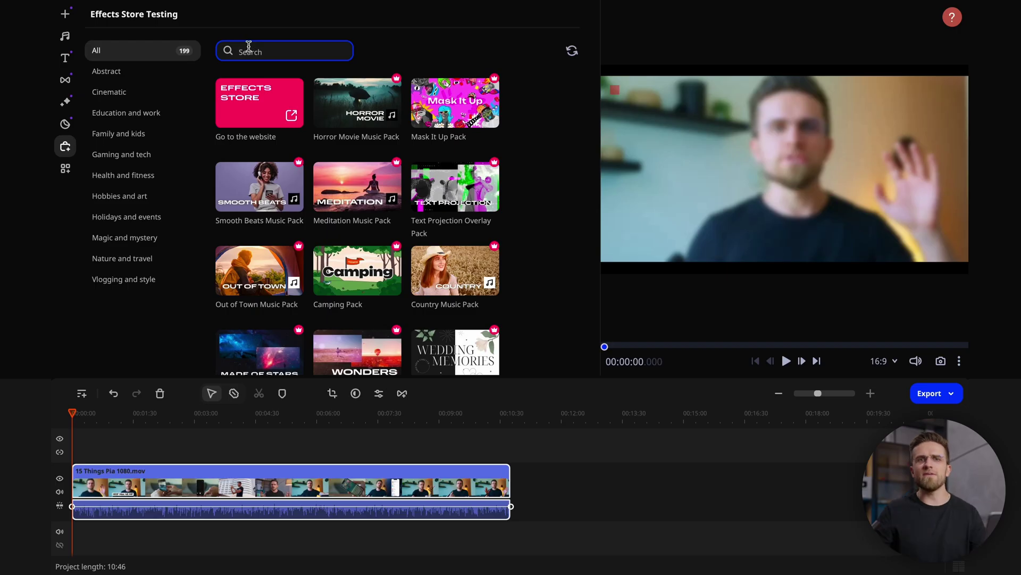
text(neon)
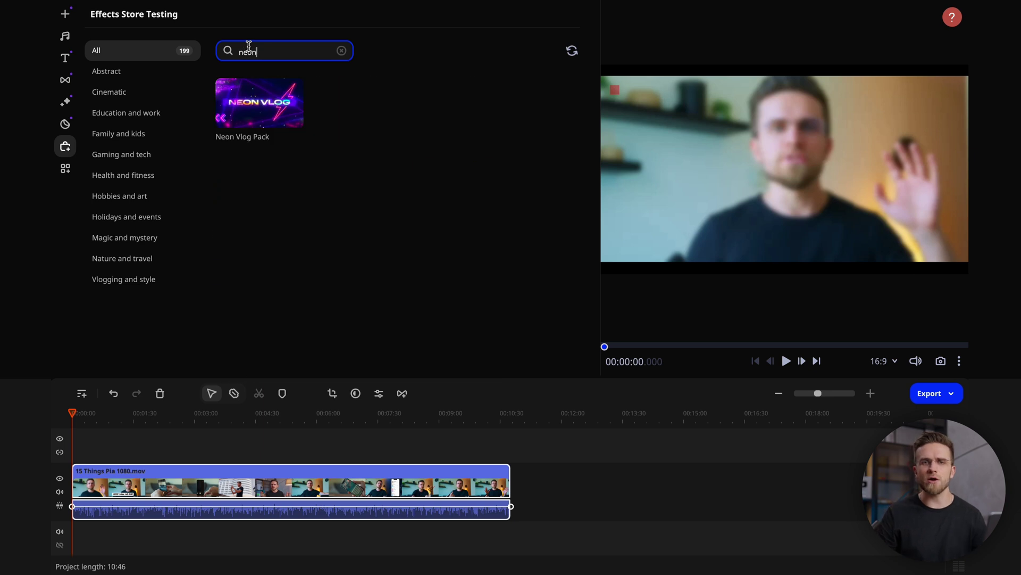
click(259, 103)
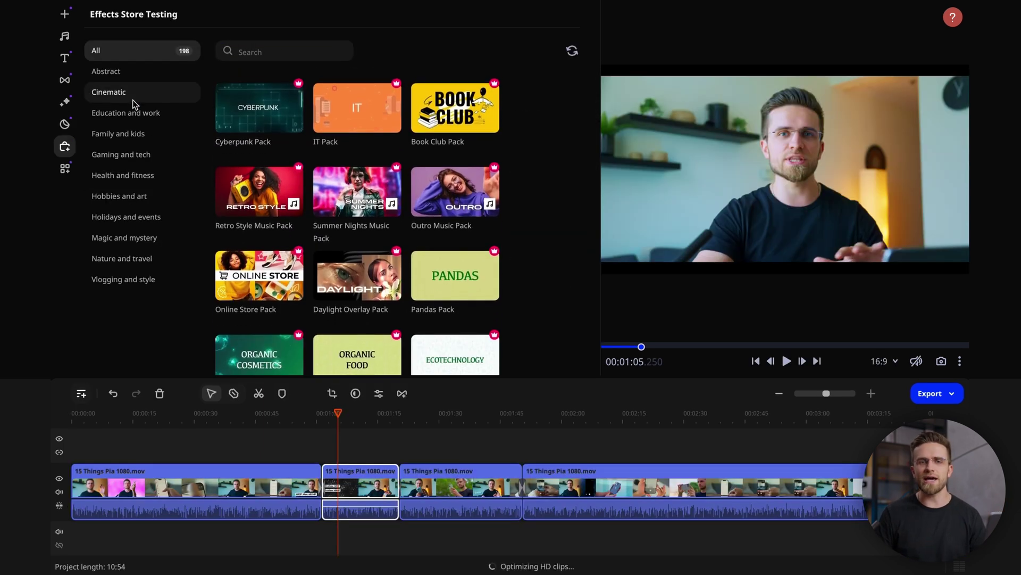
scroll(275, 217, down, 15)
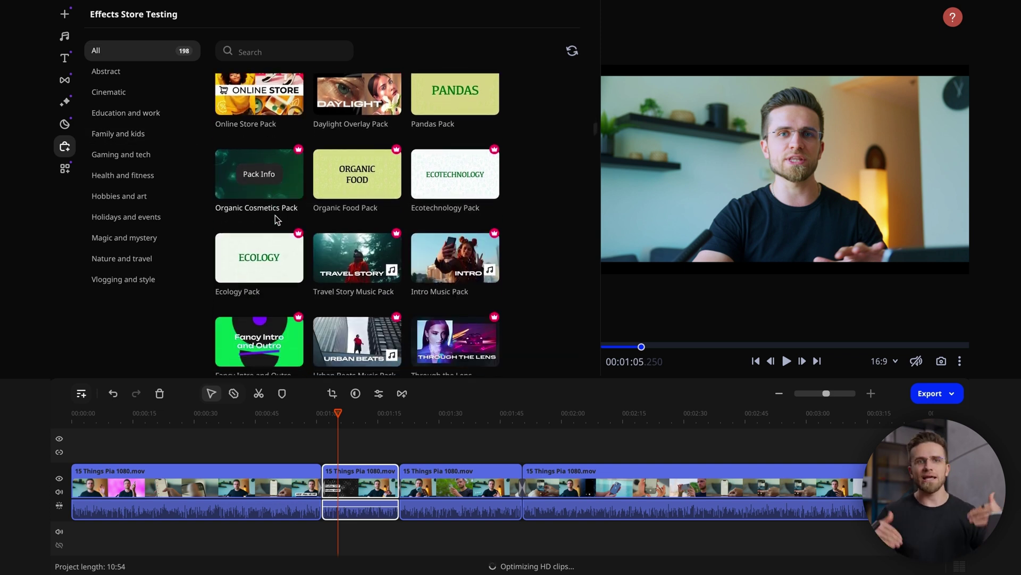
scroll(273, 212, down, 10)
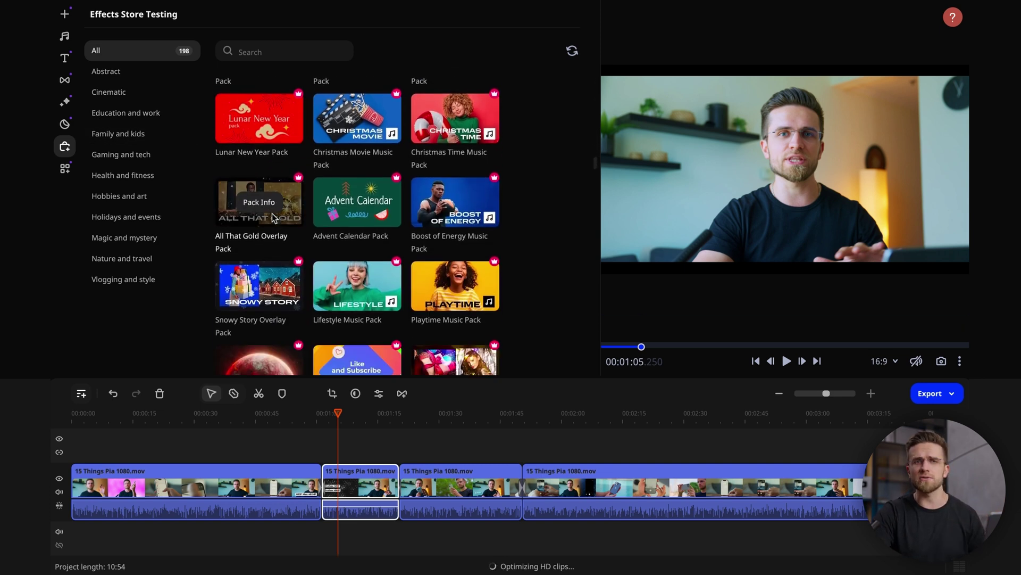
scroll(274, 215, down, 10)
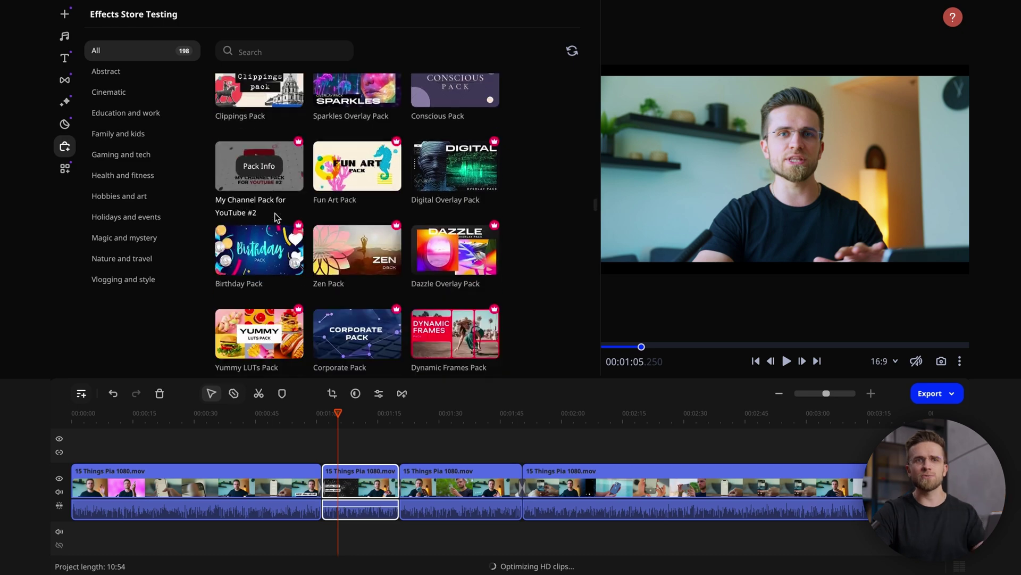
scroll(273, 212, down, 8)
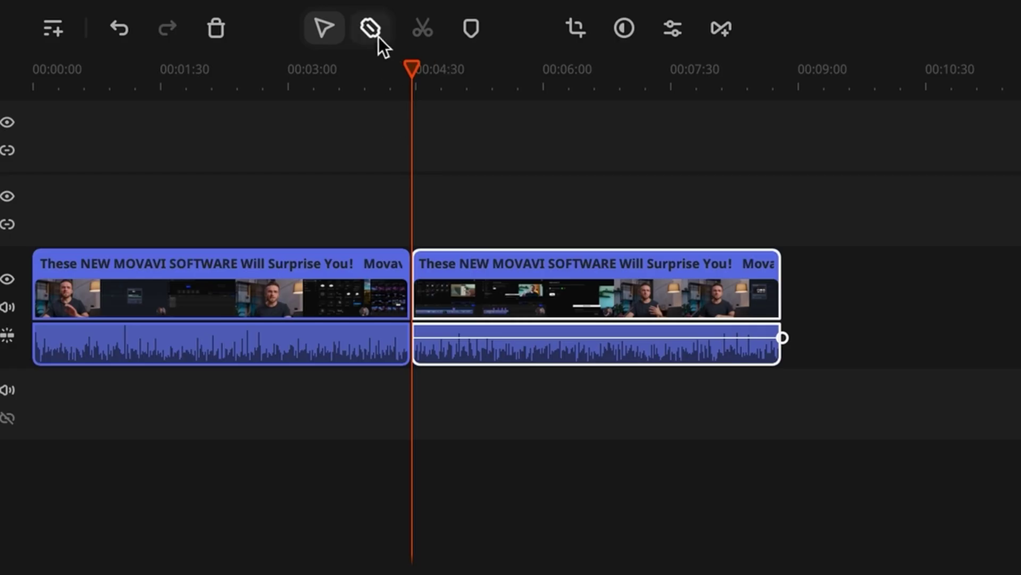
click(377, 36)
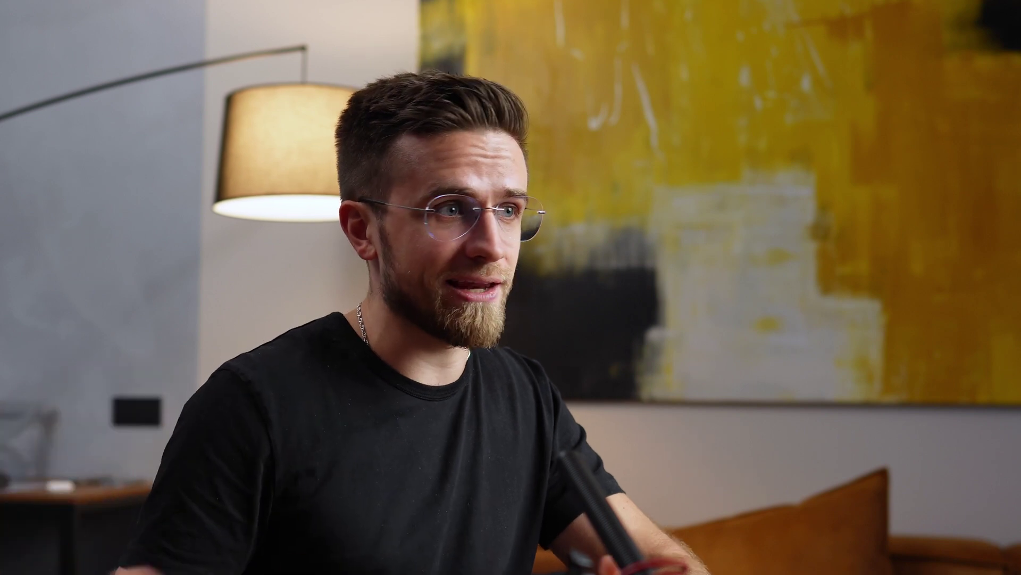
drag(372, 309, 209, 319)
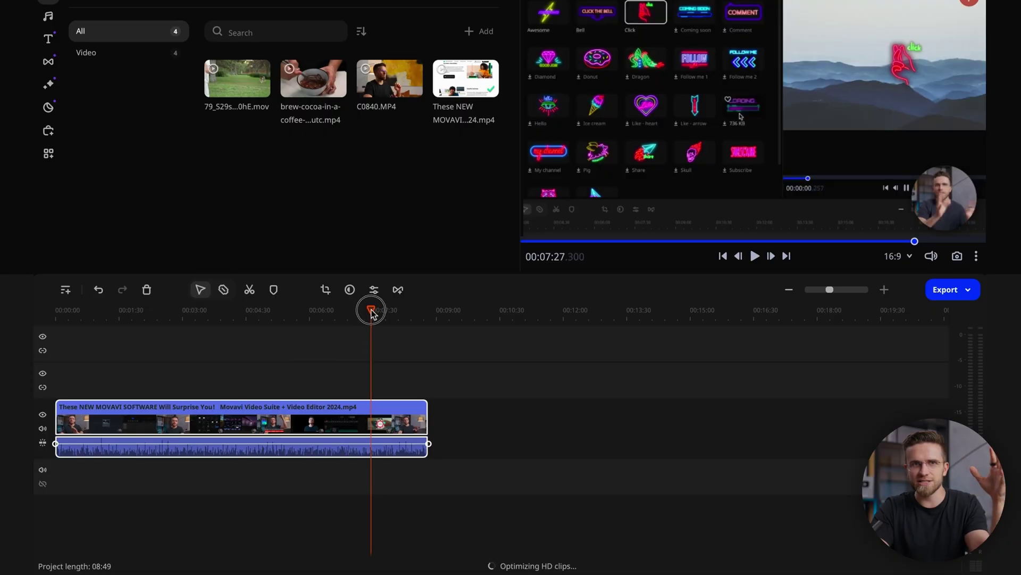
click(48, 153)
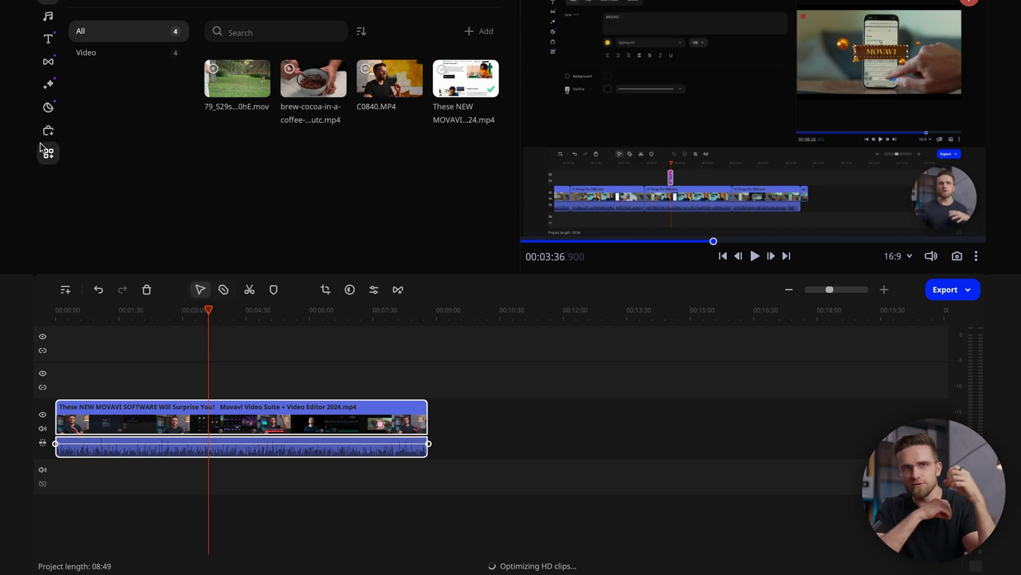
Step: Move the playhead to the 1:30 mark, switch to split mode, and open scene detection settings
click(119, 310)
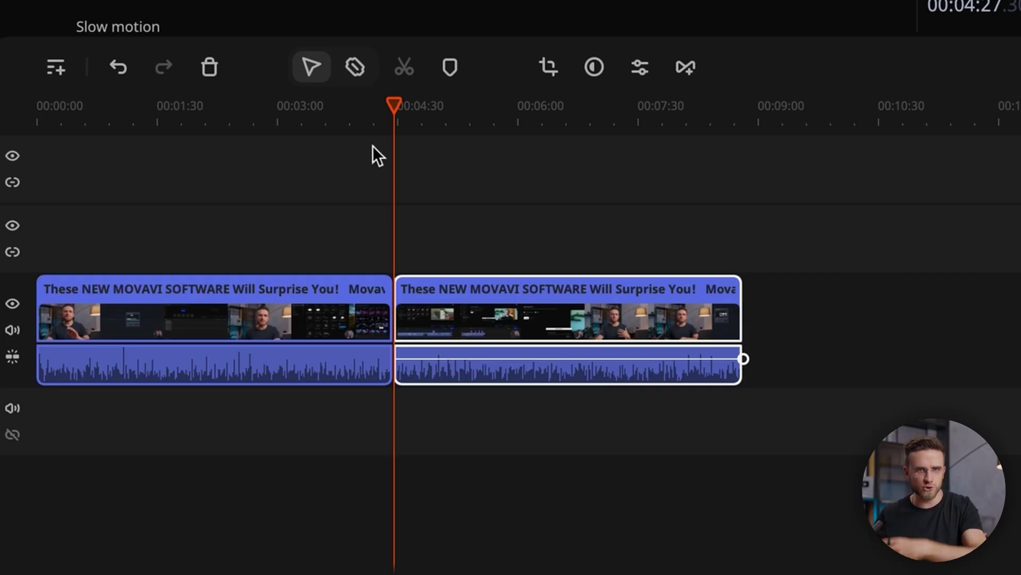
click(358, 70)
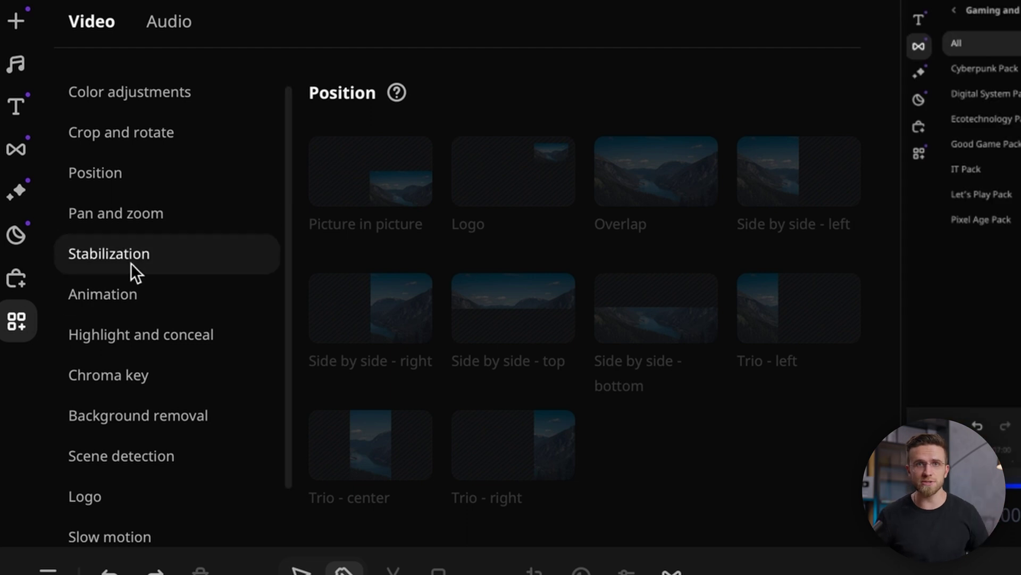
click(144, 458)
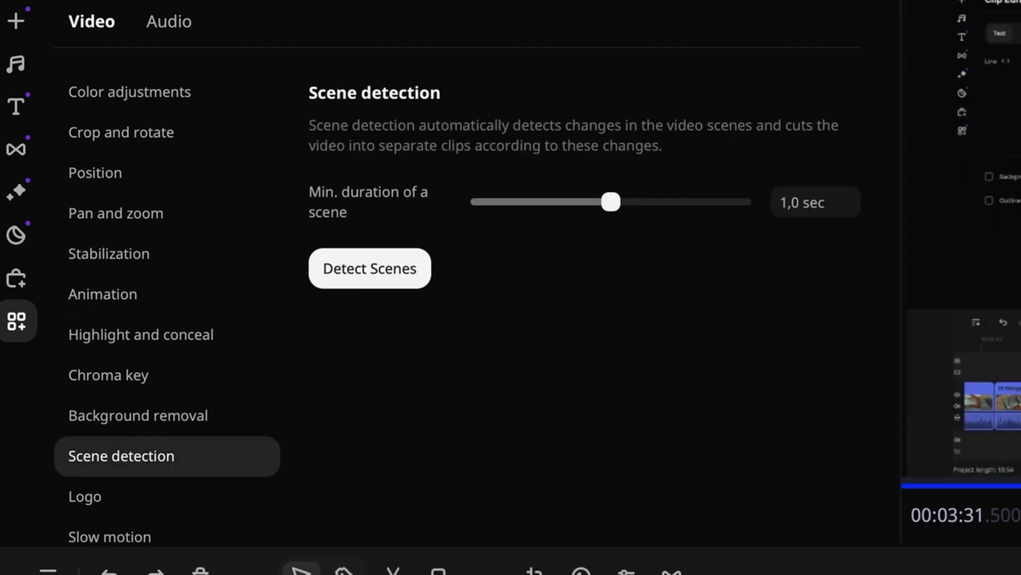
Step: Run Detect Scenes on the review video and scrub through the resulting scene clips
click(404, 266)
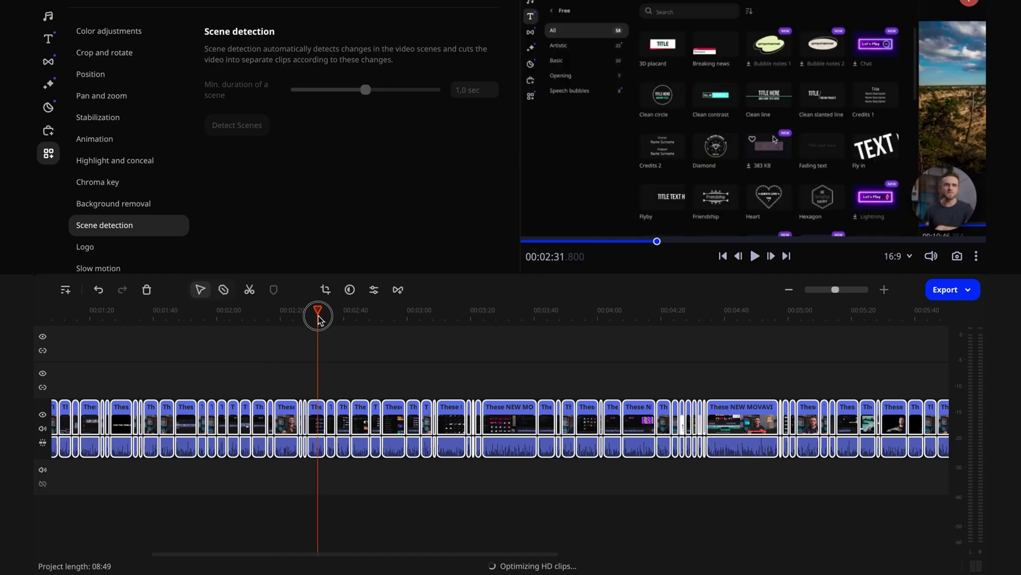
drag(318, 314, 810, 326)
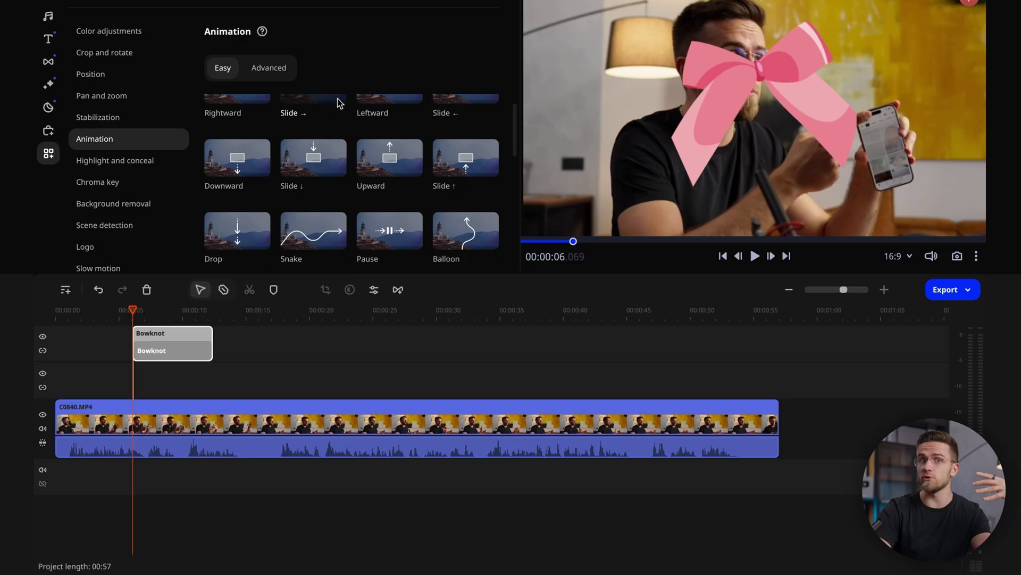
Step: Apply the Pause animation to the Bowknot sticker and bring up the background removal options
scroll(373, 133, down, 2)
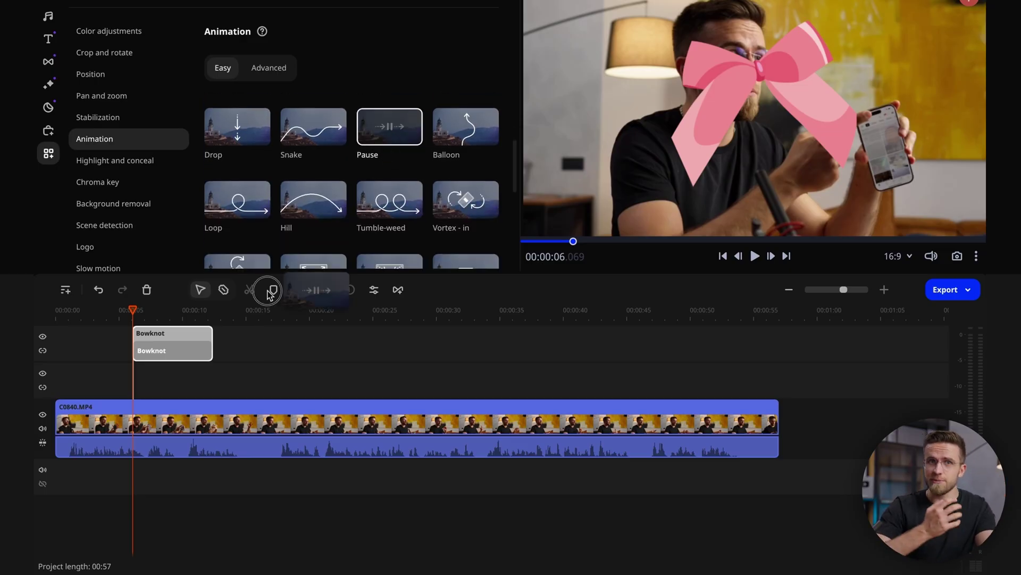
drag(322, 228, 160, 355)
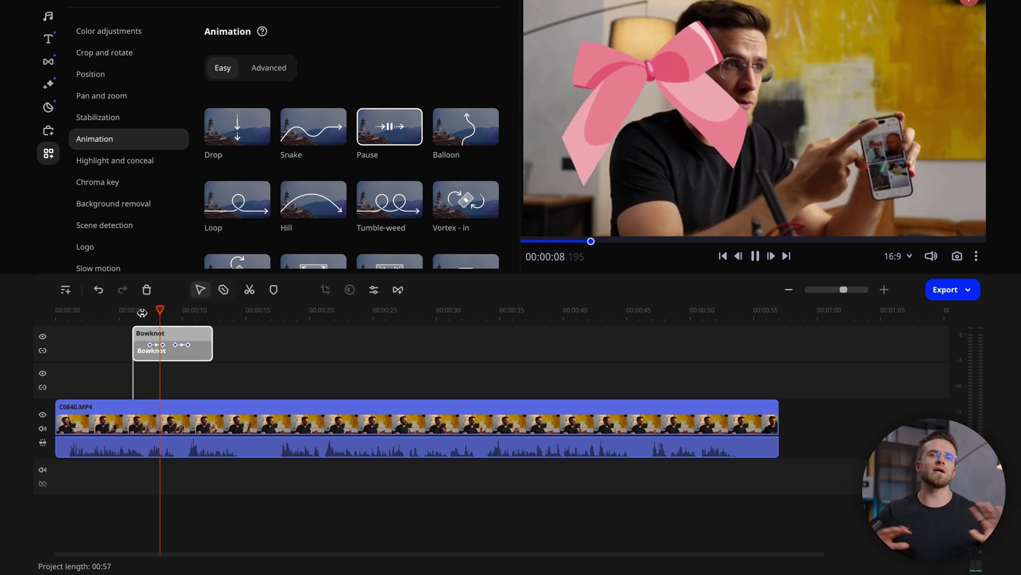
scroll(314, 149, down, 5)
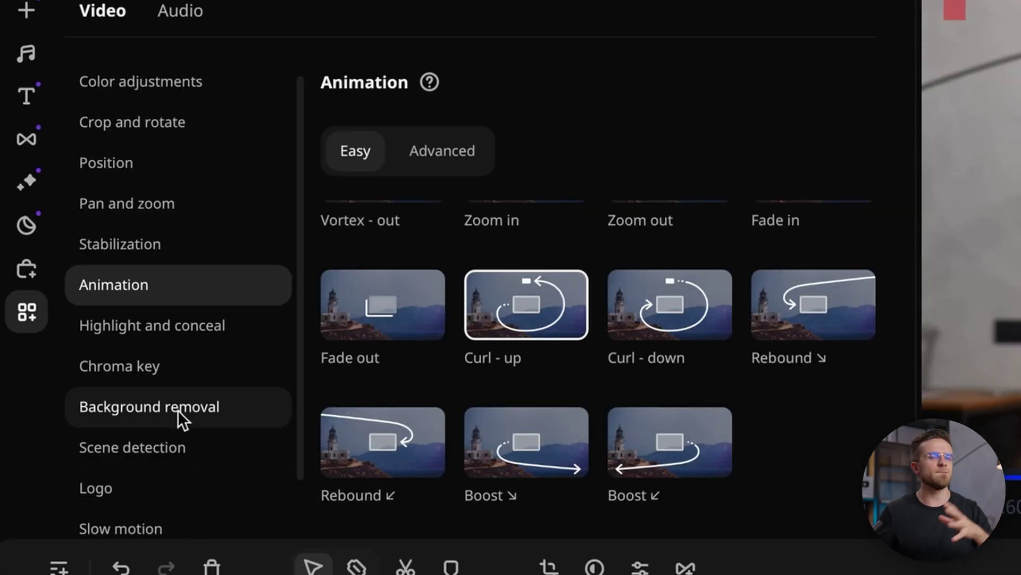
click(177, 410)
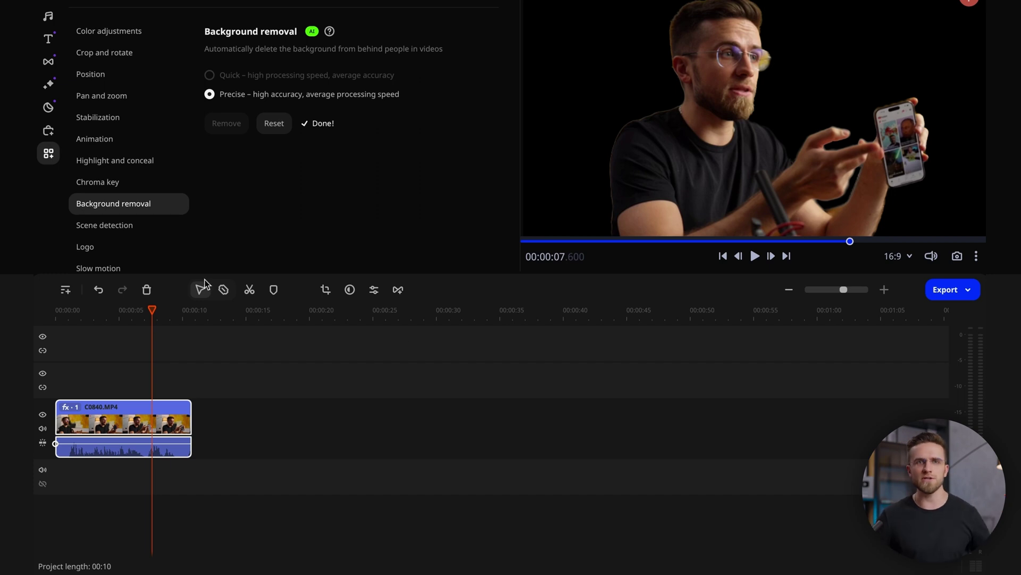
Step: Rewind to about 2.5 seconds and play back the smiley sticker before stopping
drag(150, 313, 91, 311)
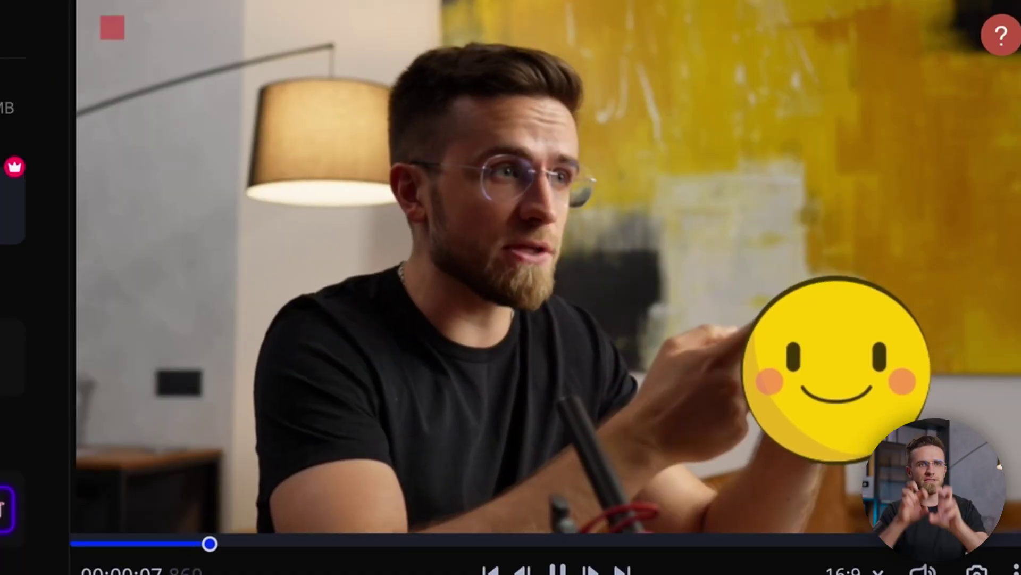
key(space)
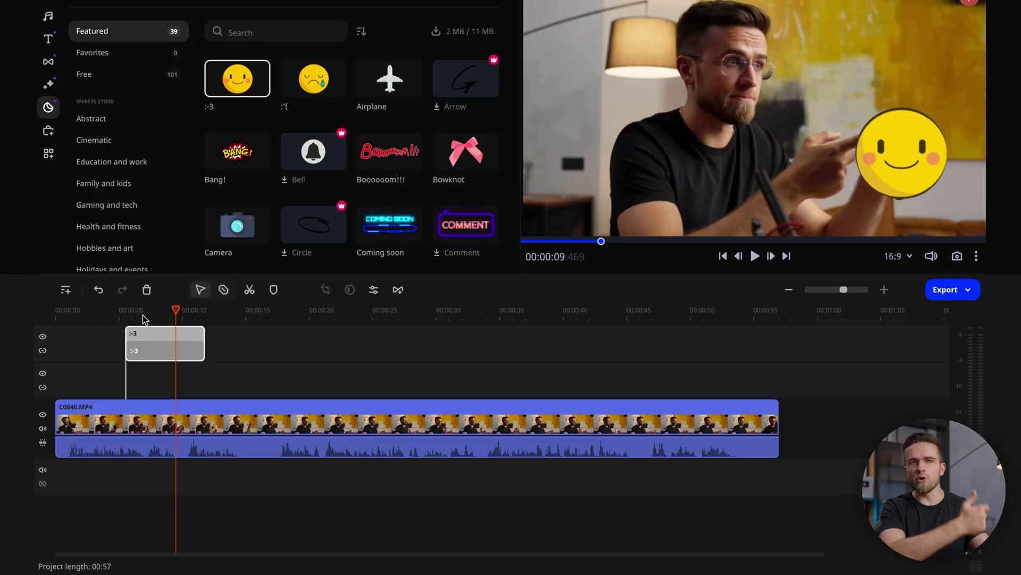